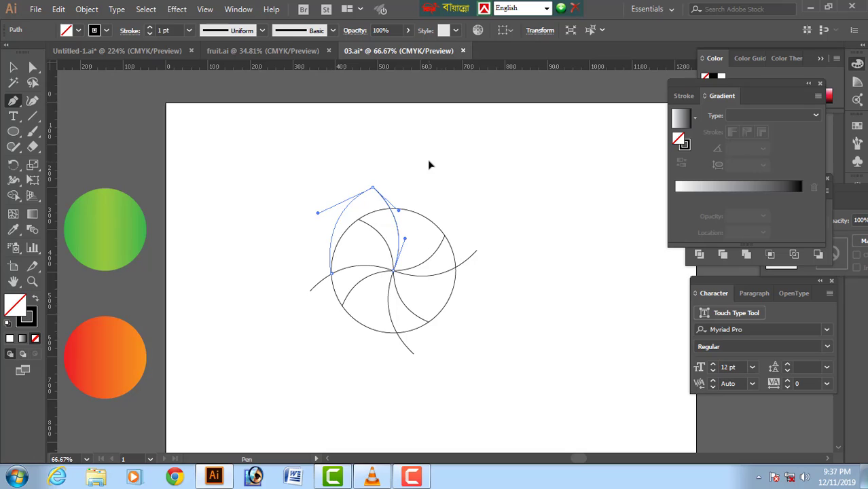
- Draw the top petal's curved inner edge with the Pen tool, from the arc's end on the circle to the petal tip
key(ctrl+z)
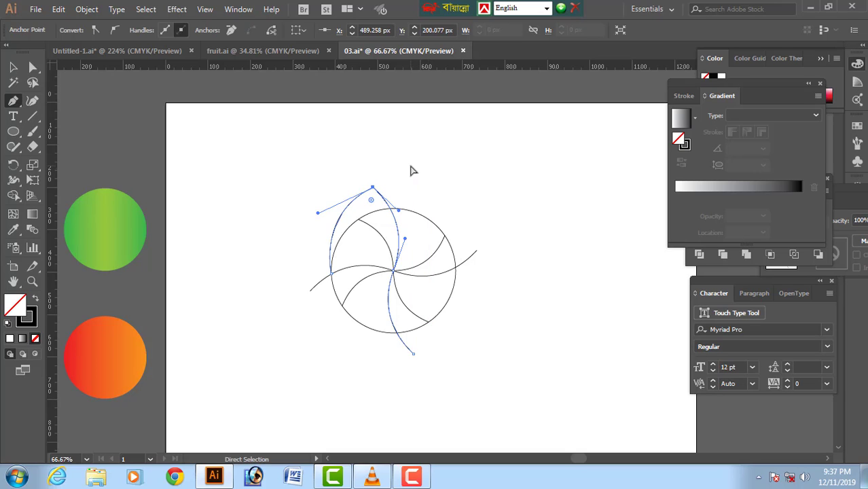
ctrl+click(410, 170)
drag(360, 220, 397, 200)
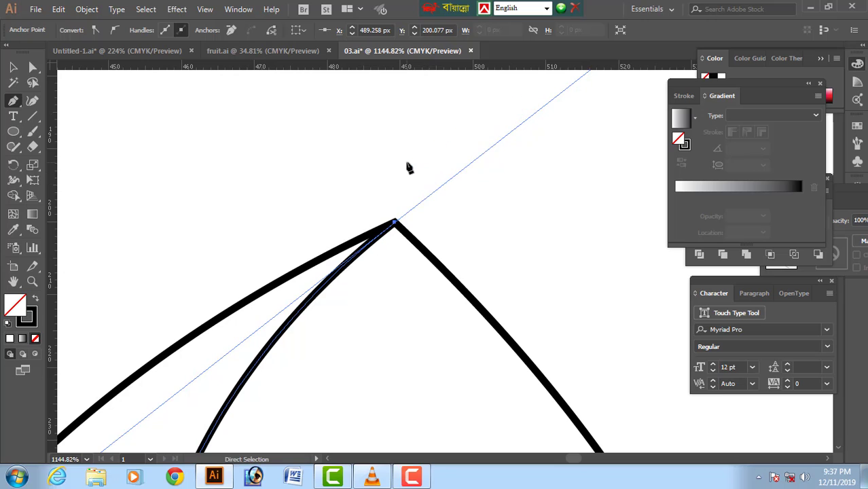
ctrl+click(406, 164)
- Draw the left petal's outer curve from the circle's crossing with the bottom arc to the end of the left arc
key(ctrl+minus)
key(ctrl+minus)
key(ctrl+minus)
key(ctrl+minus)
key(ctrl+minus)
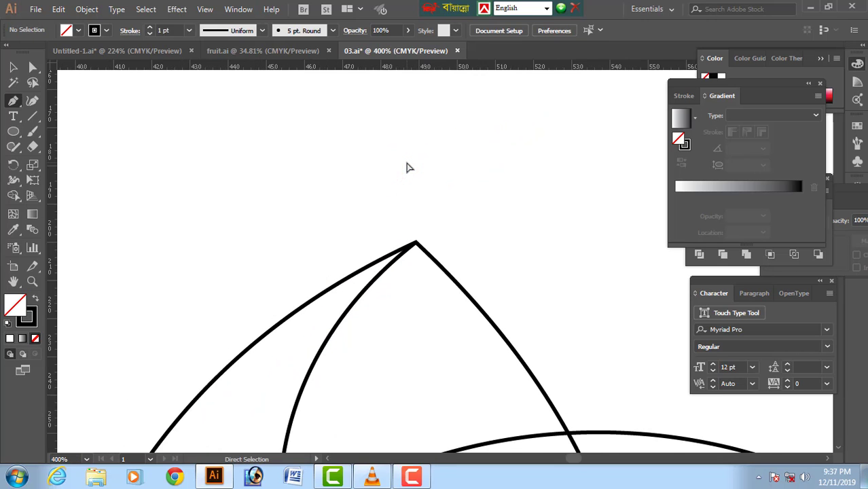
key(ctrl+minus)
key(ctrl+minus)
key(ctrl+minus)
drag(513, 261, 427, 176)
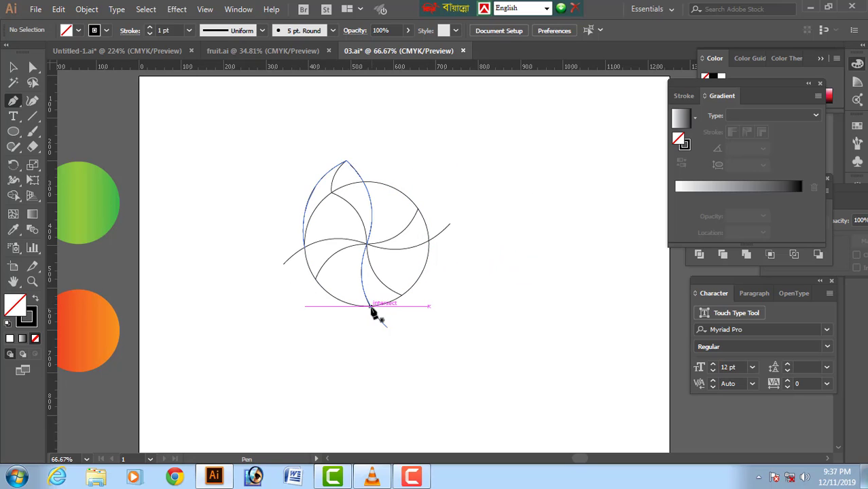
click(372, 307)
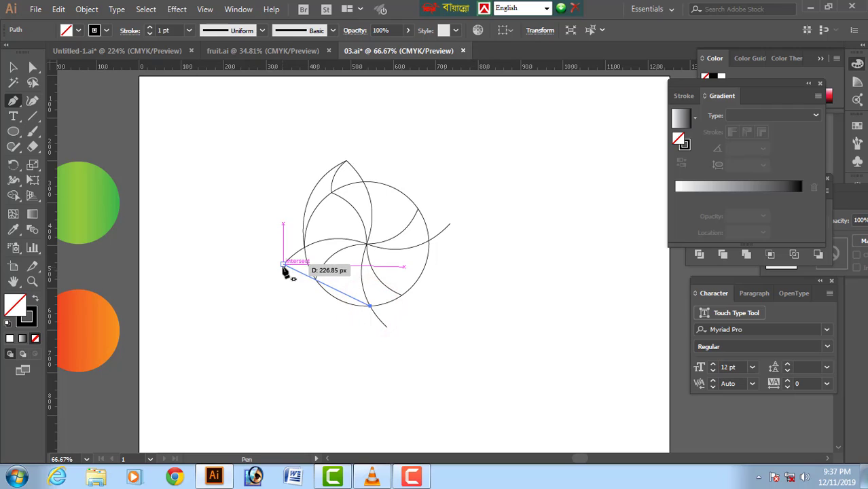
click(282, 264)
drag(282, 265, 245, 201)
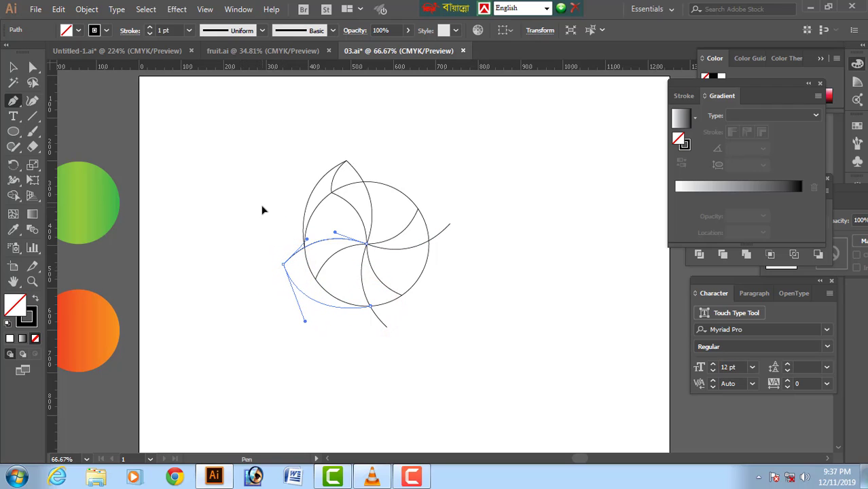
drag(264, 211, 265, 214)
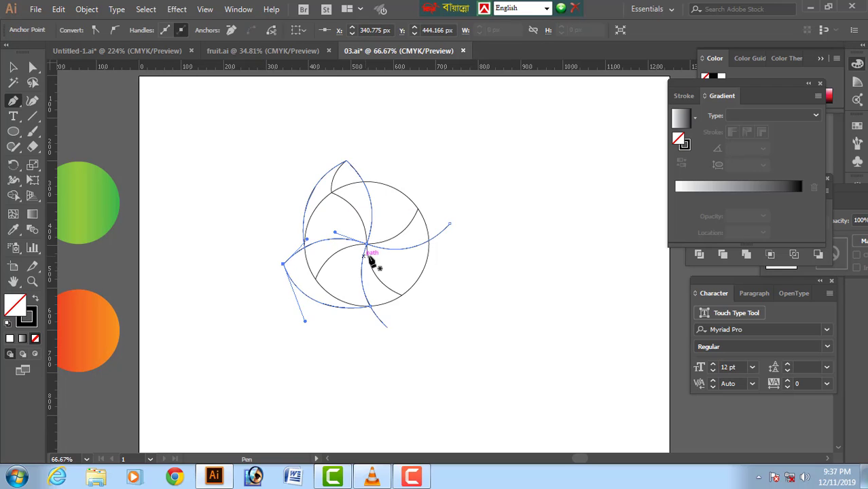
- Draw the left petal's curved inner edge from the arc's end on the circle's lower left to the petal tip
click(315, 280)
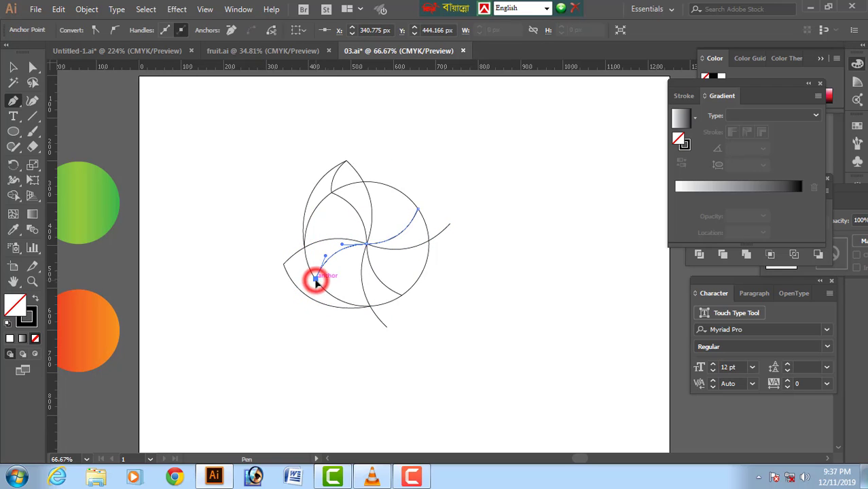
click(285, 265)
drag(285, 264, 270, 253)
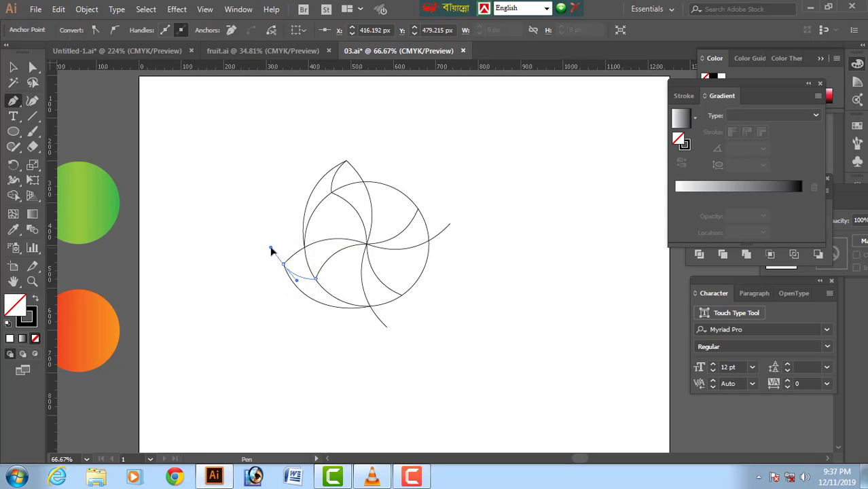
scroll(280, 265, up, 5)
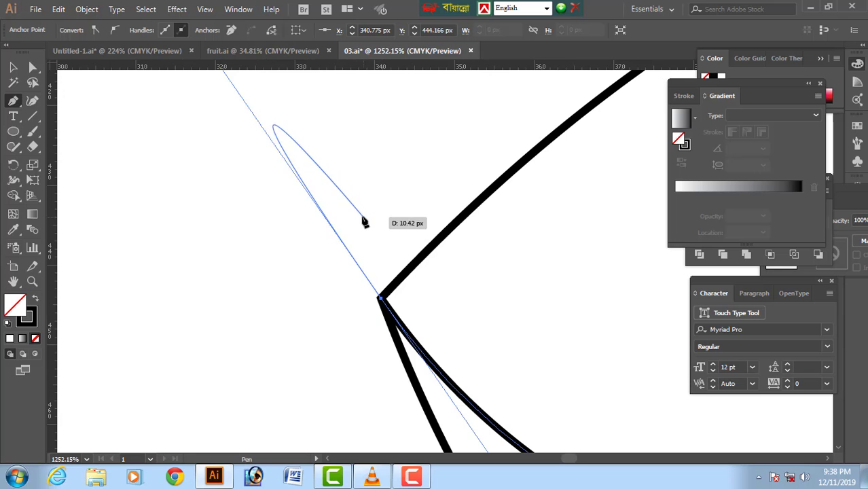
ctrl+click(362, 216)
- Draw the bottom petal's curved inner edge from the arc's end on the circle's lower right to the bottom arc's end
key(ctrl+minus)
key(ctrl+minus)
key(ctrl+minus)
key(ctrl+minus)
key(ctrl+minus)
key(ctrl+minus)
key(ctrl+minus)
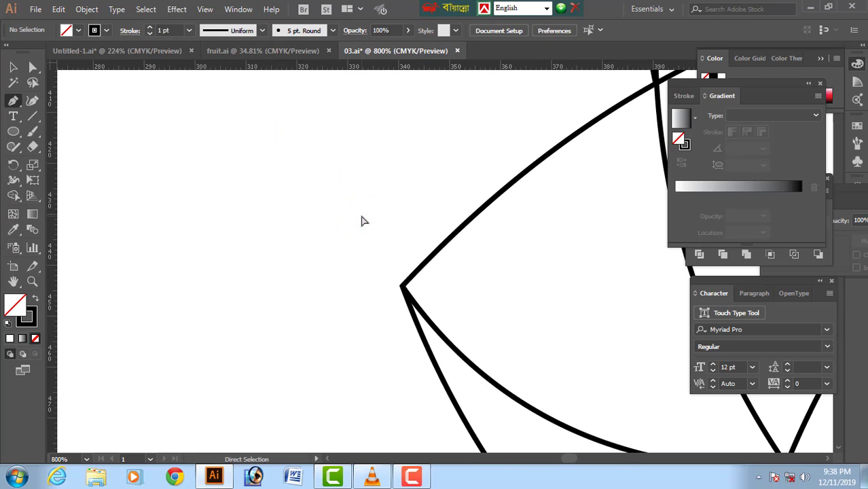
key(ctrl+minus)
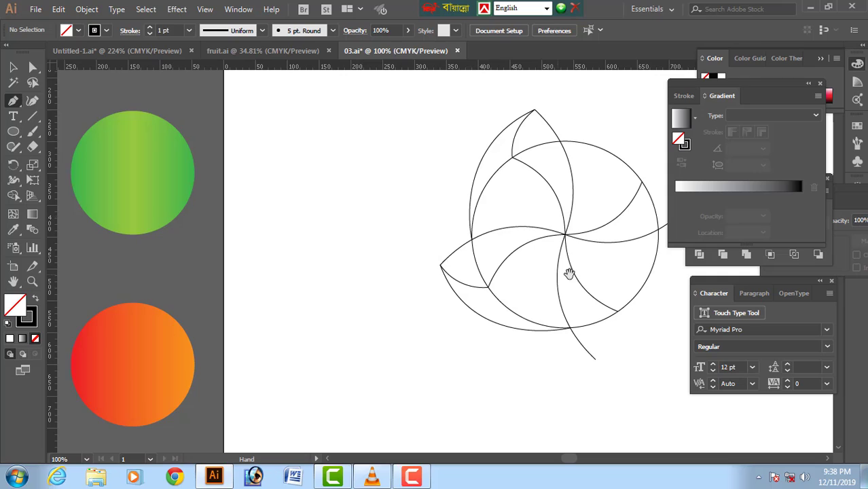
drag(549, 264, 330, 267)
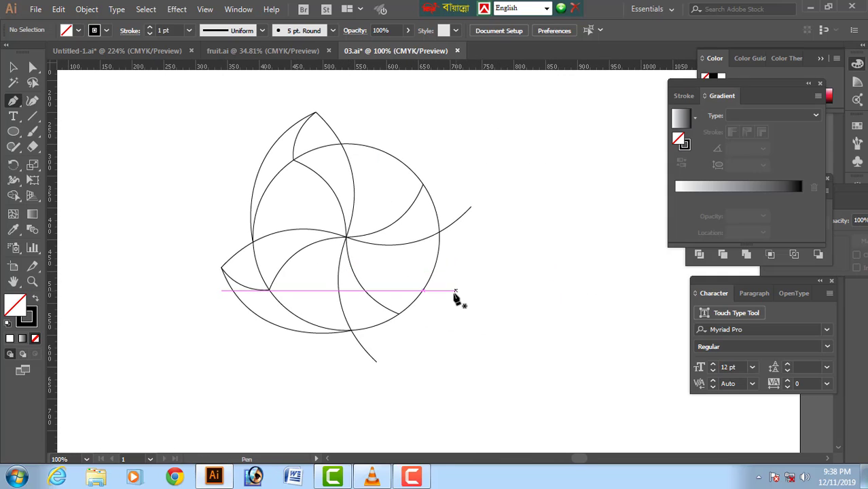
click(399, 313)
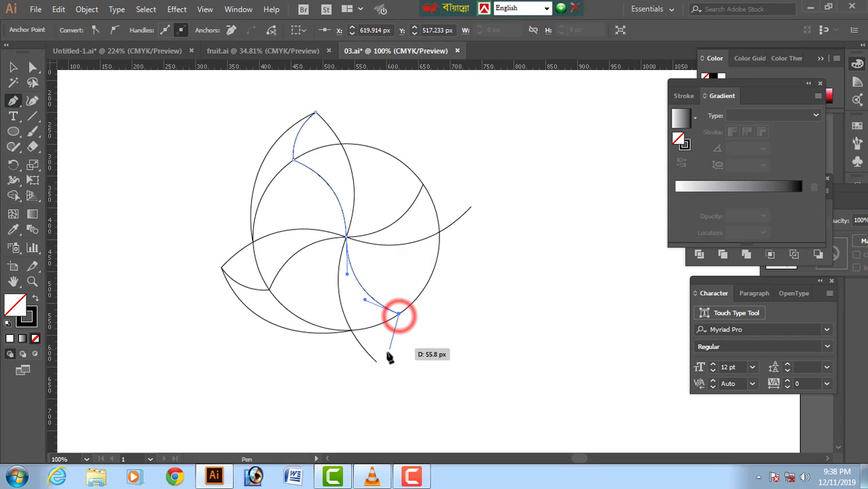
drag(377, 360, 350, 381)
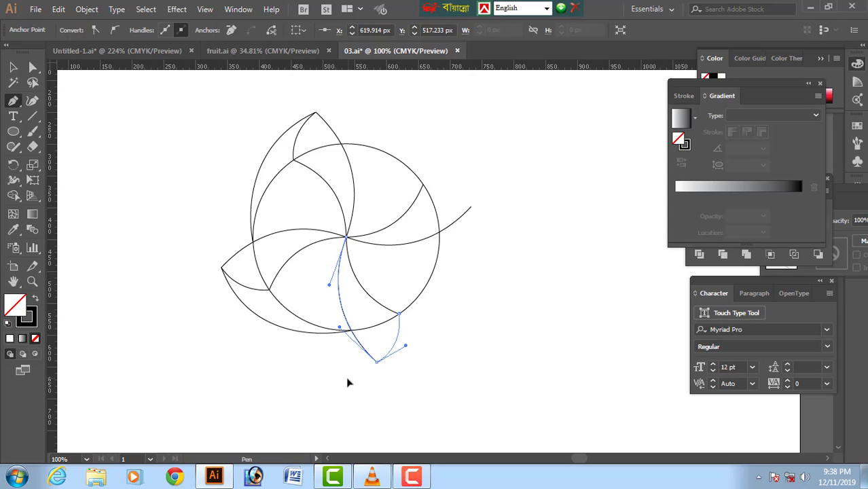
ctrl+click(421, 353)
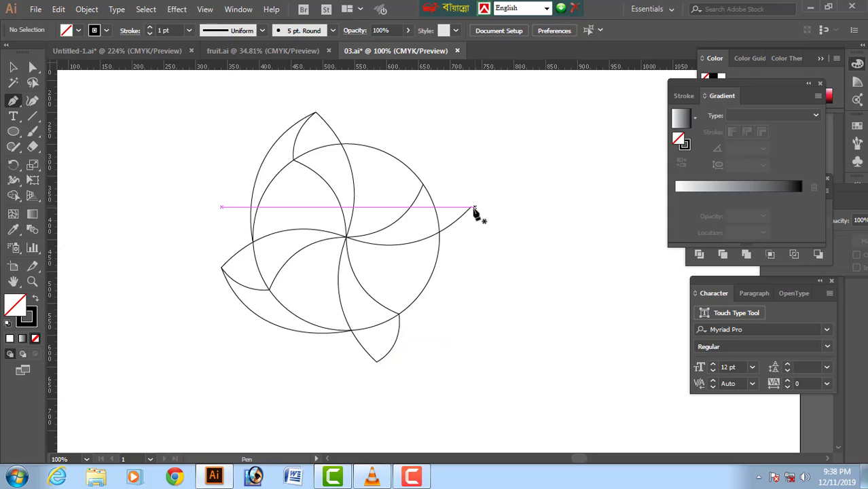
- Add an anchor point on the right arc where it crosses the circle
click(471, 206)
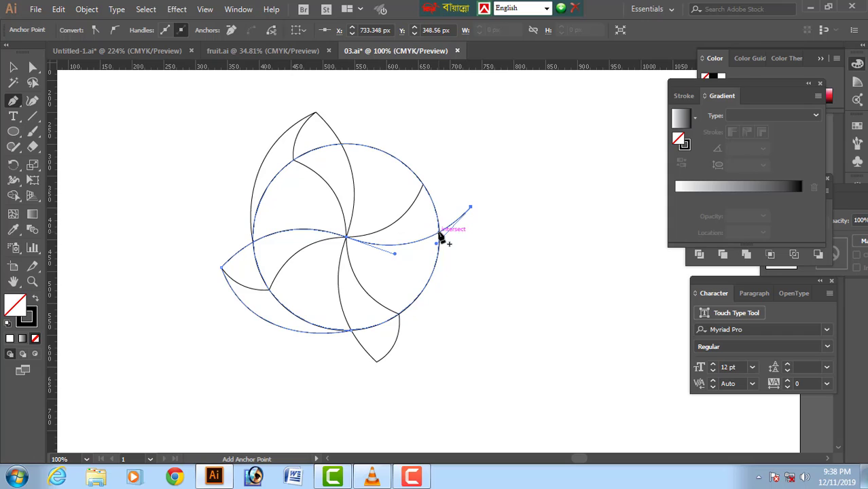
click(439, 234)
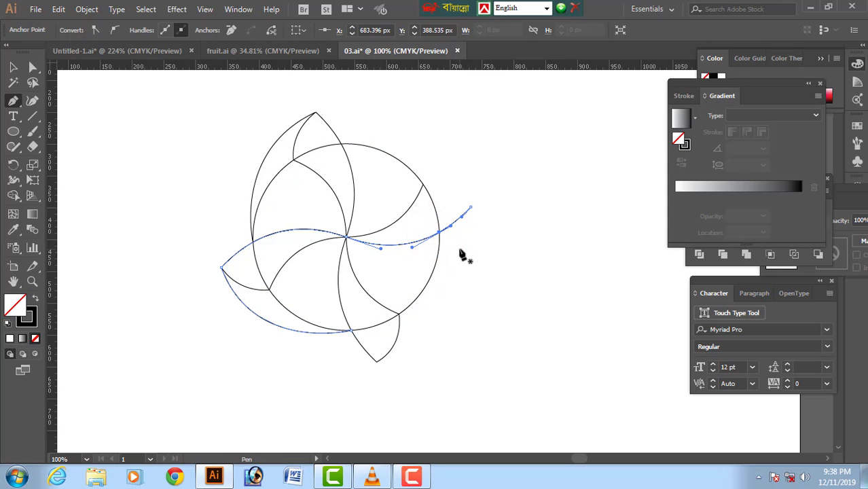
ctrl+click(459, 249)
- Draw the bottom petal's outer curve from the circle's crossing with the right arc to the bottom petal tip
click(439, 233)
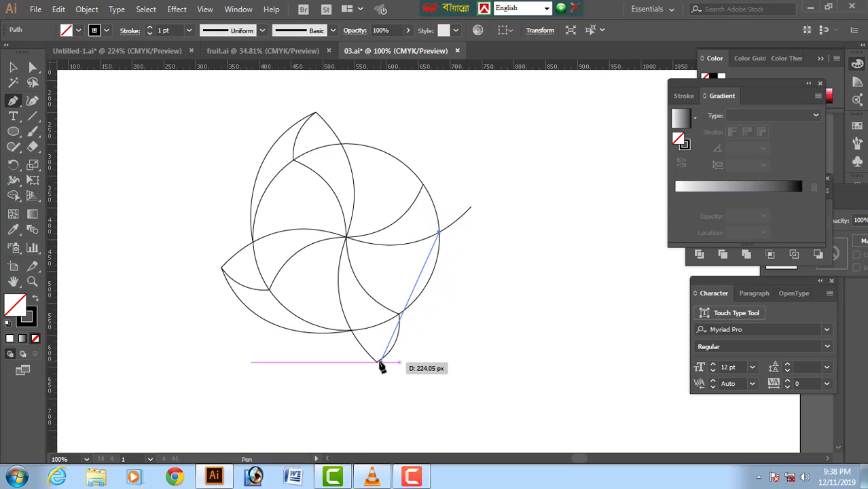
drag(378, 361, 281, 395)
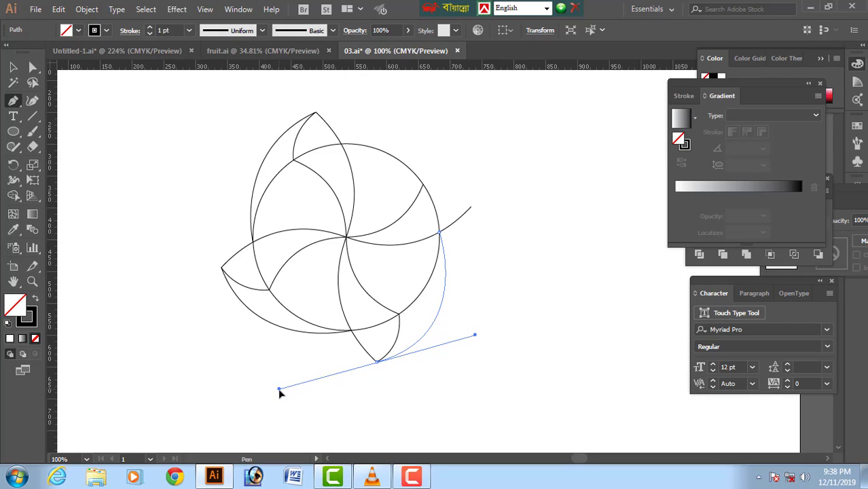
drag(280, 394, 279, 393)
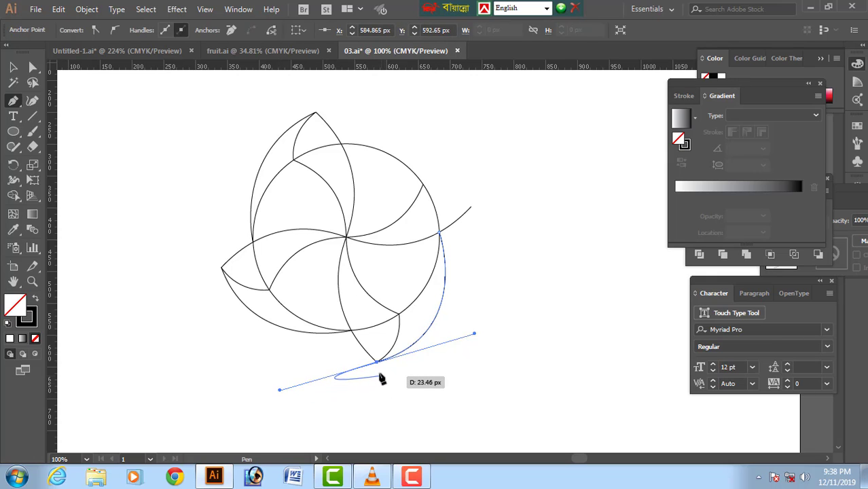
click(376, 361)
ctrl+click(445, 374)
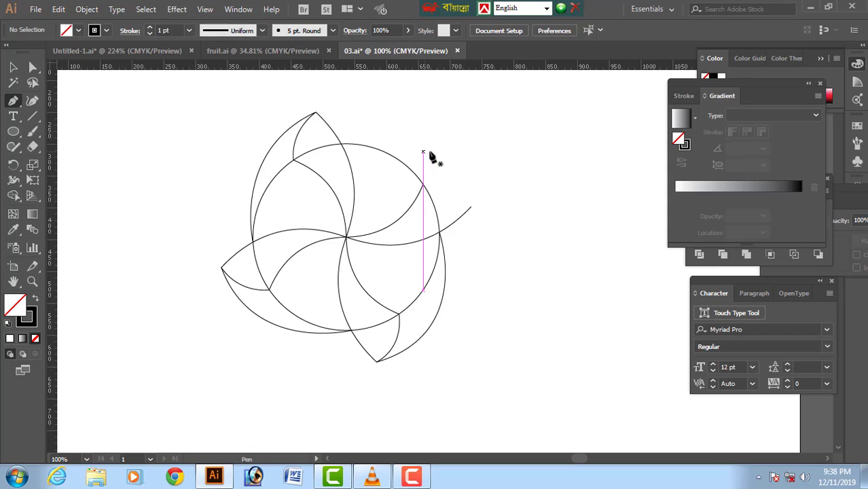
- Draw the right petal's curved inner edge from the arc's end on the circle's upper right to the right arc's end
click(423, 184)
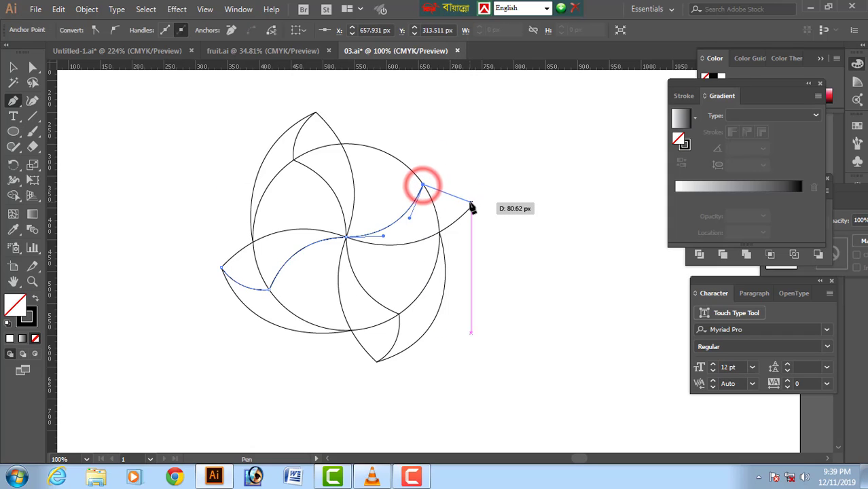
click(470, 207)
drag(470, 208, 488, 235)
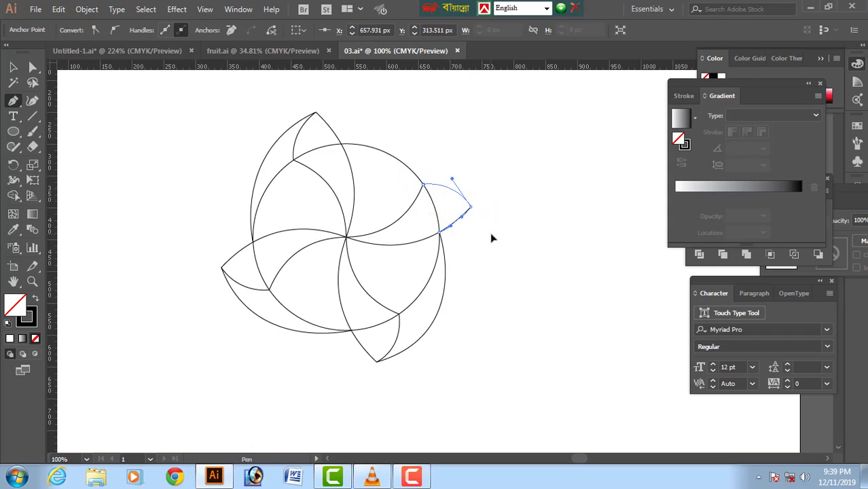
ctrl+click(504, 170)
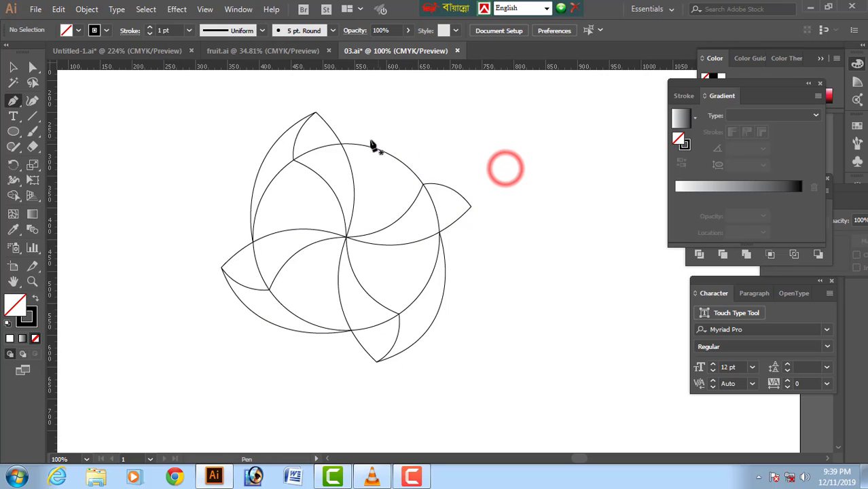
- Draw the right petal's outer curve from the circle's crossing with the top arc to the right petal tip
click(341, 144)
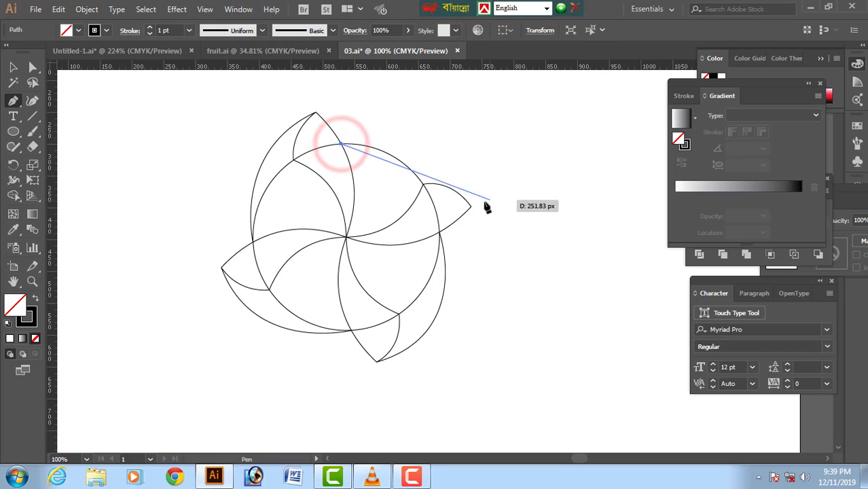
click(470, 208)
drag(474, 211, 506, 304)
click(470, 206)
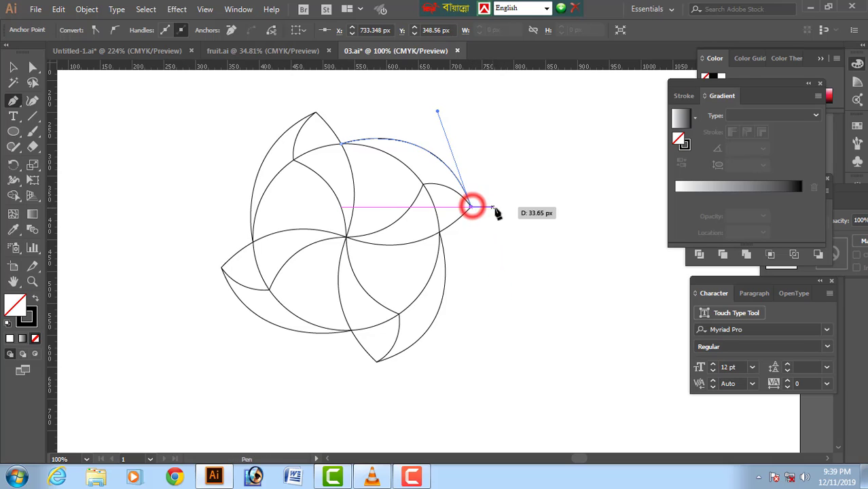
ctrl+click(498, 190)
- Select the whole pinwheel drawing and merge each of the four narrow curved blades with its tip using Shape Builder
key(ctrl+minus)
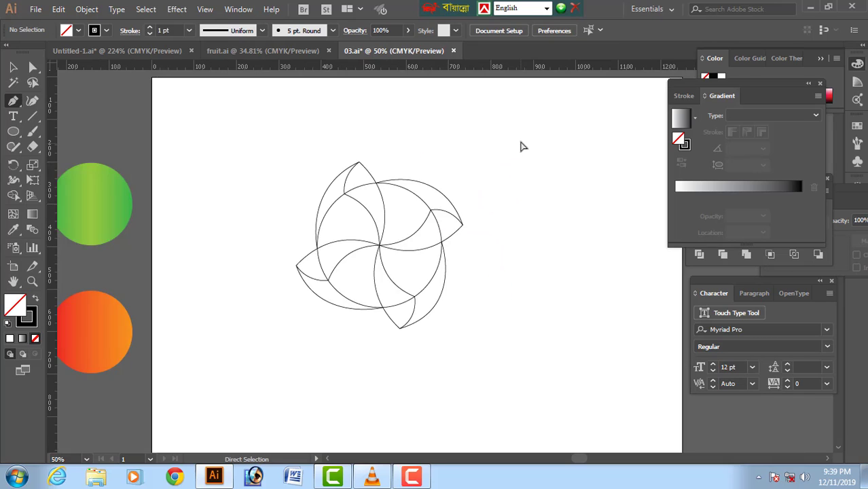
drag(498, 175, 443, 176)
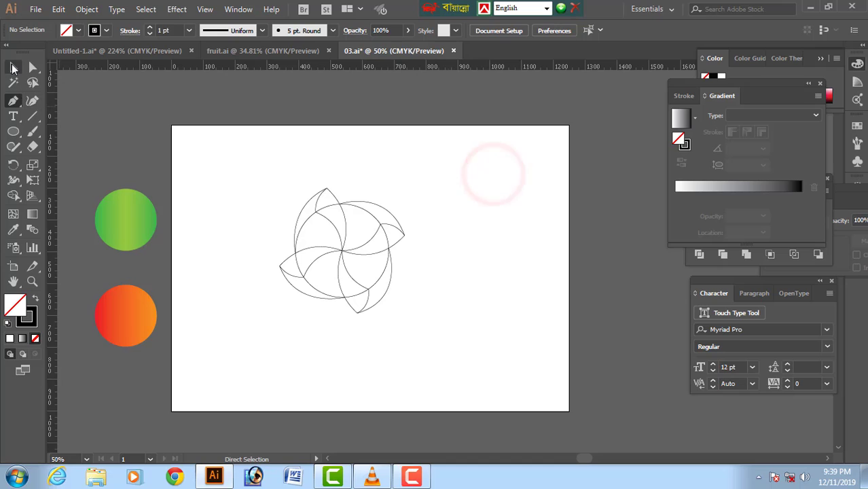
click(14, 68)
drag(271, 178, 464, 320)
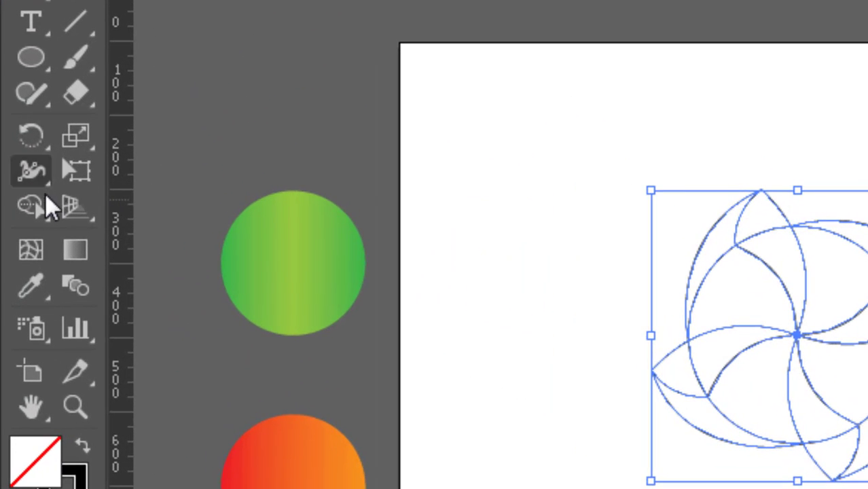
click(16, 197)
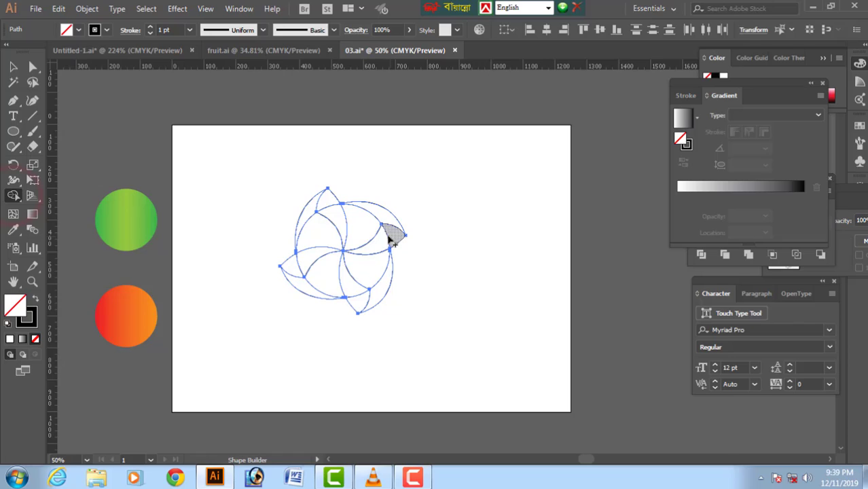
drag(665, 271, 683, 268)
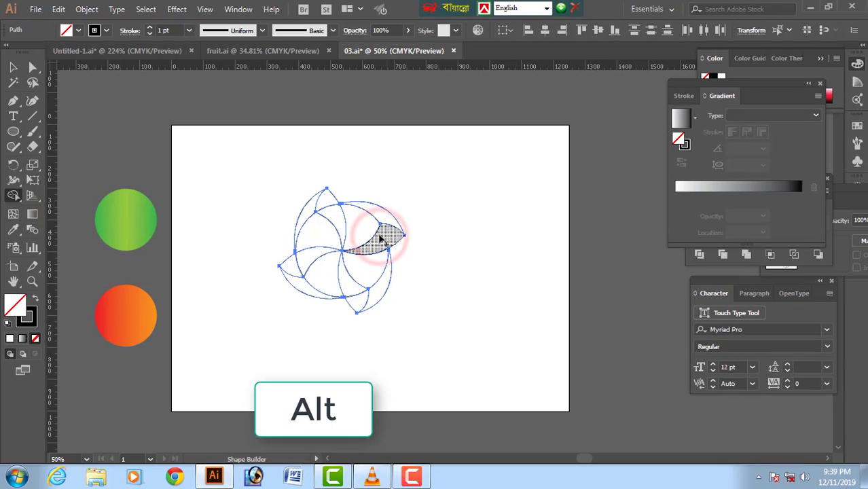
alt+click(328, 209)
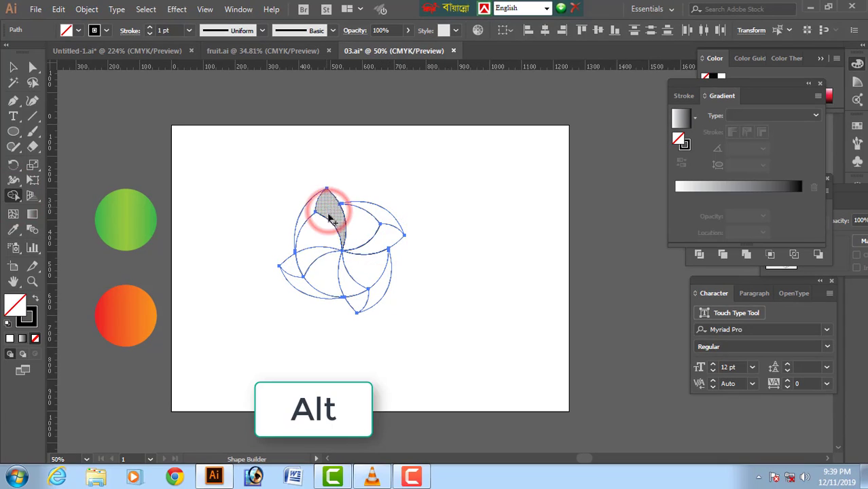
drag(309, 263, 295, 266)
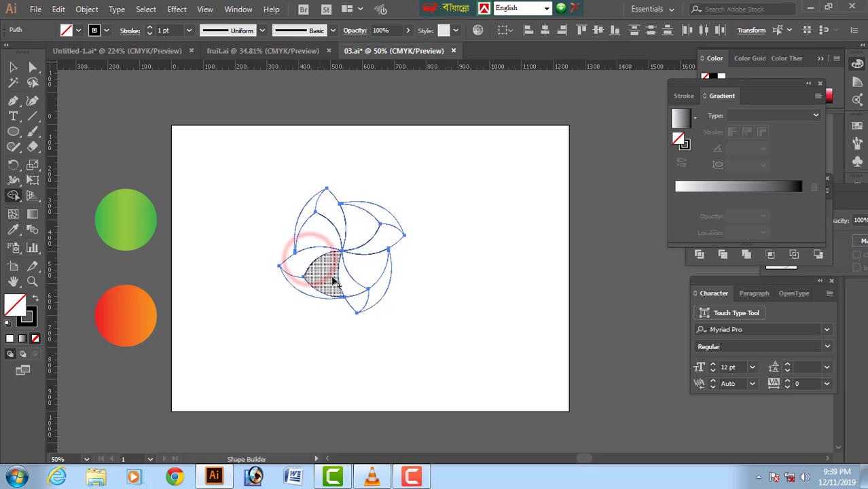
drag(349, 286, 359, 305)
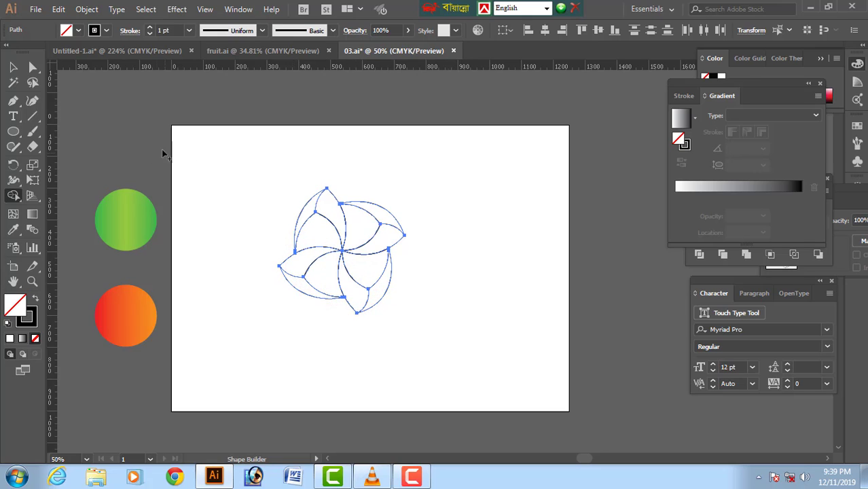
- Select the whole pinwheel drawing and rotate it slightly counterclockwise about its centre
click(12, 67)
click(273, 178)
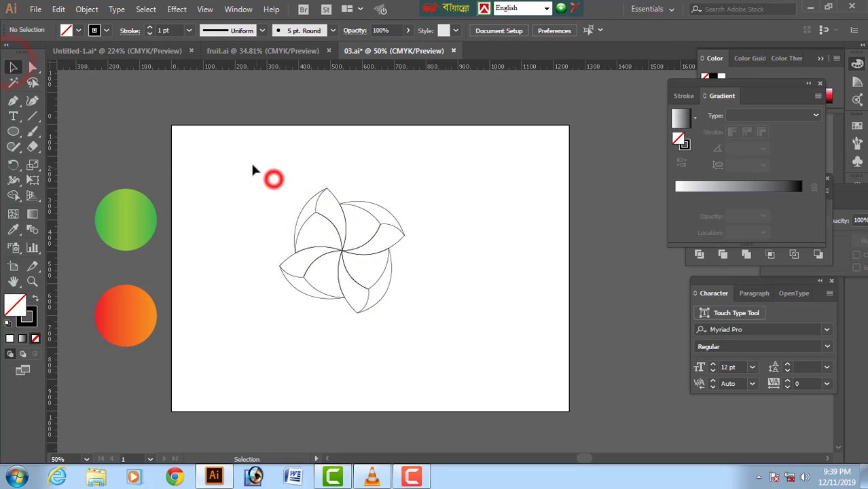
mouse_move(243, 167)
mouse_down()
mouse_move(410, 333)
mouse_move(416, 296)
mouse_up()
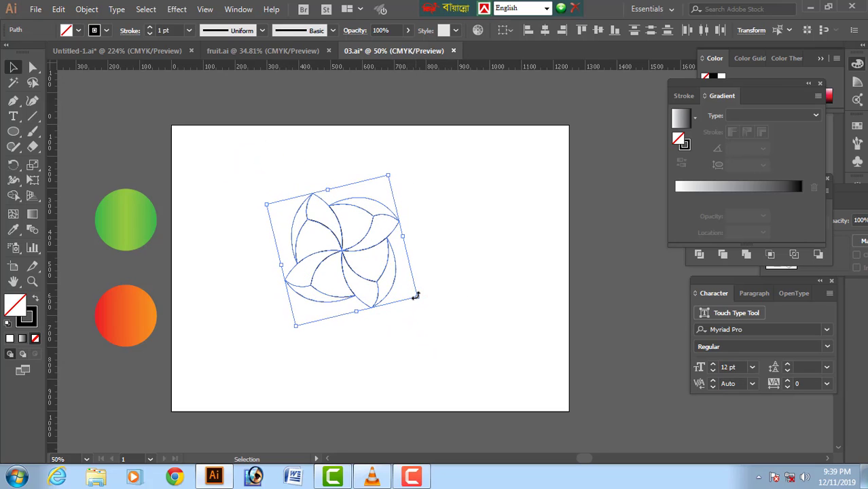
click(436, 231)
- Select the whole rotated pinwheel and turn its blade, inner petal and outer crescent regions into separate shapes with Shape Builder
drag(255, 171, 449, 326)
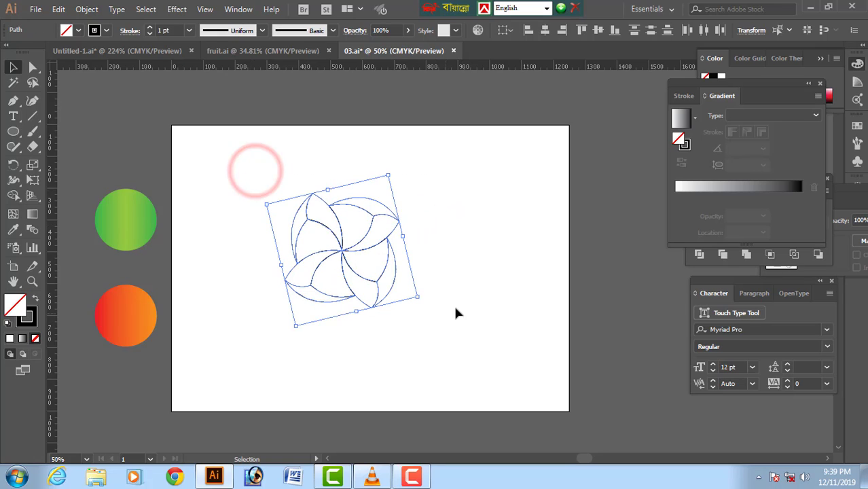
click(14, 197)
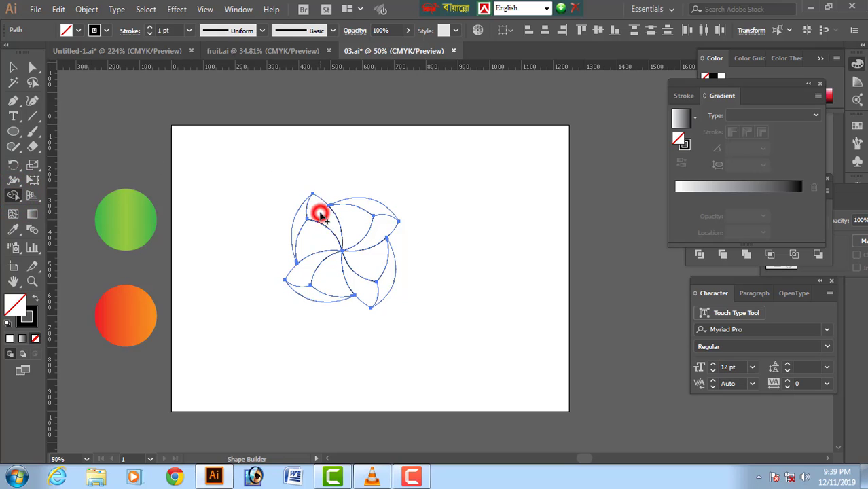
mouse_move(321, 215)
mouse_down()
mouse_move(312, 208)
mouse_move(308, 216)
mouse_up()
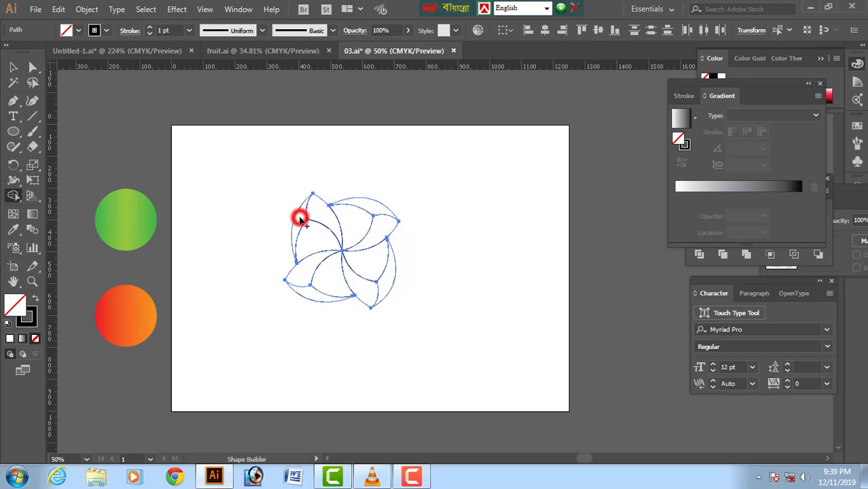
click(316, 232)
click(305, 269)
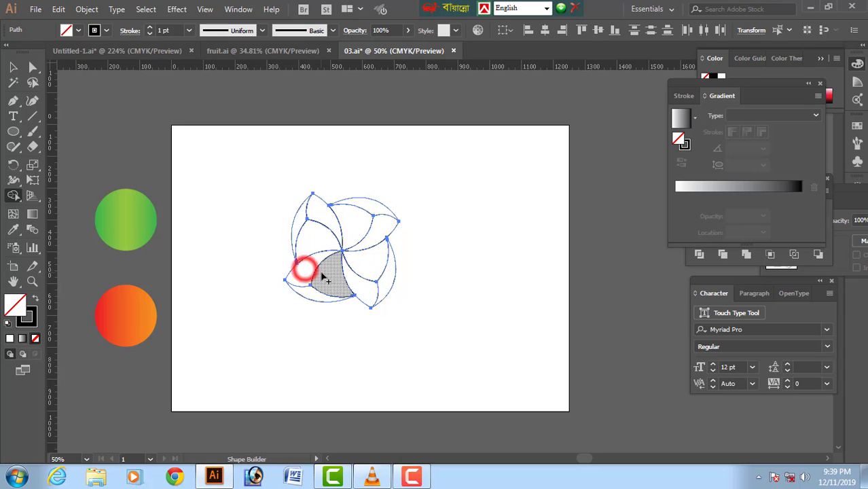
click(324, 277)
click(308, 294)
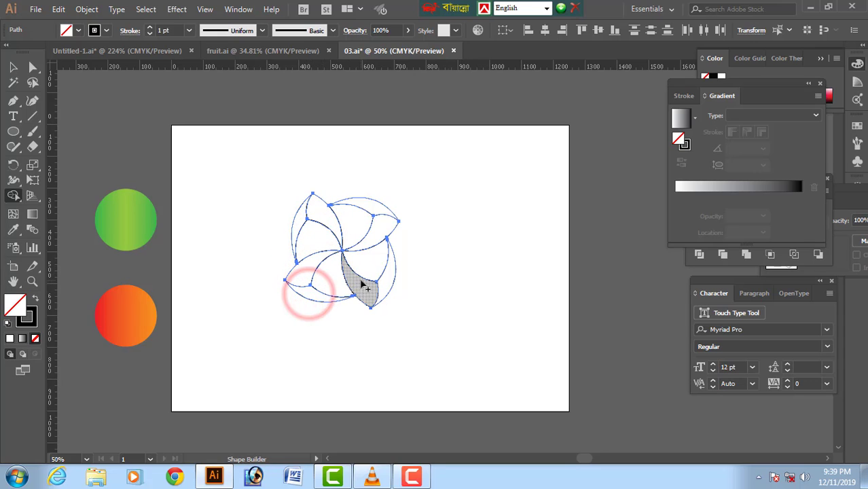
click(360, 282)
click(381, 272)
click(376, 264)
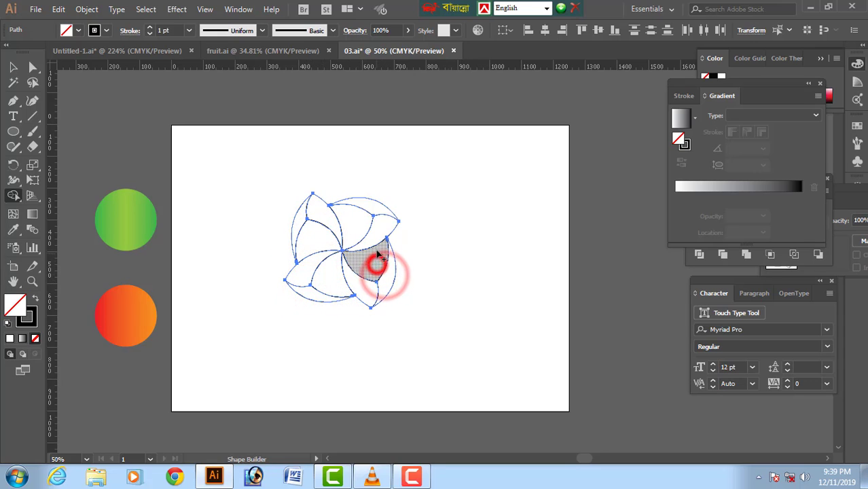
click(378, 229)
click(361, 229)
click(365, 206)
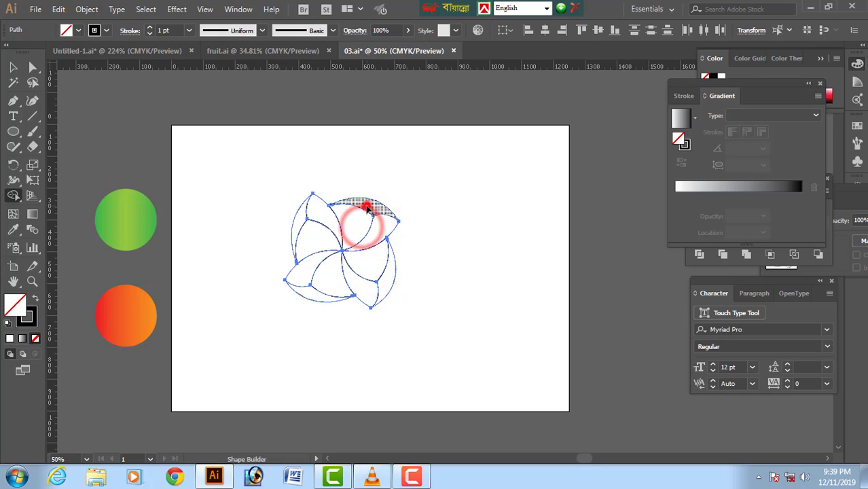
click(370, 205)
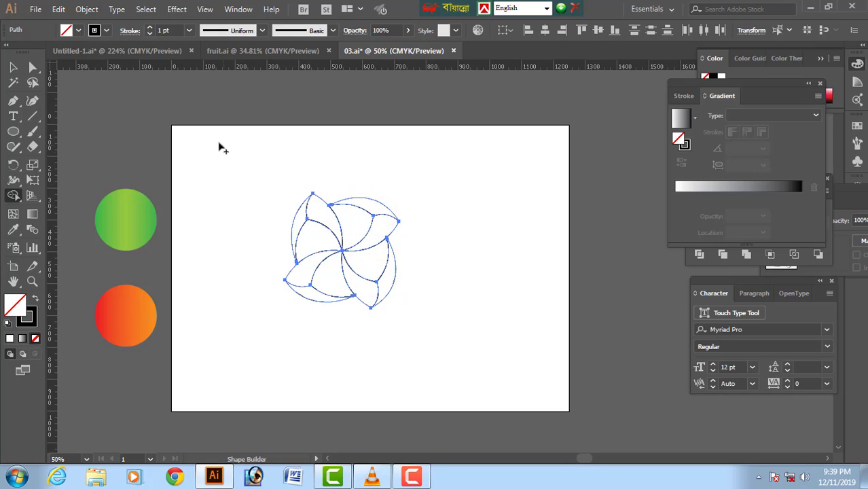
- Select the whole pinwheel and fill it with the red-to-orange gradient sampled from the reference circle
click(11, 66)
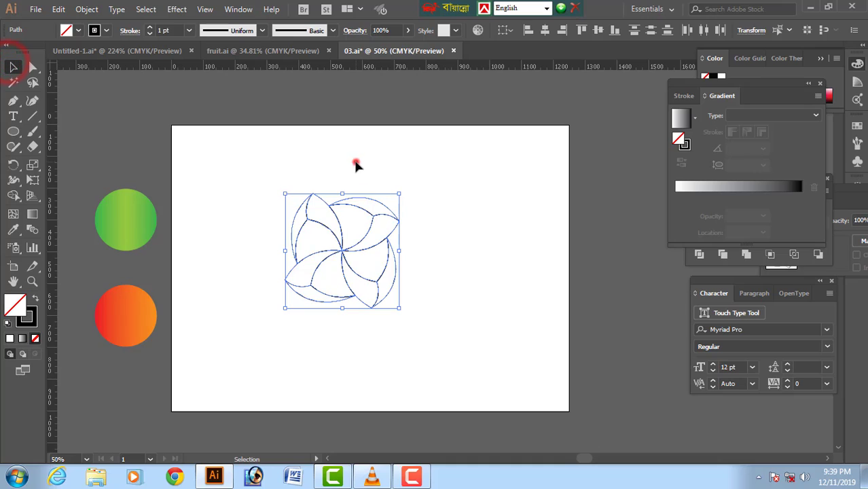
click(356, 165)
drag(262, 180, 430, 306)
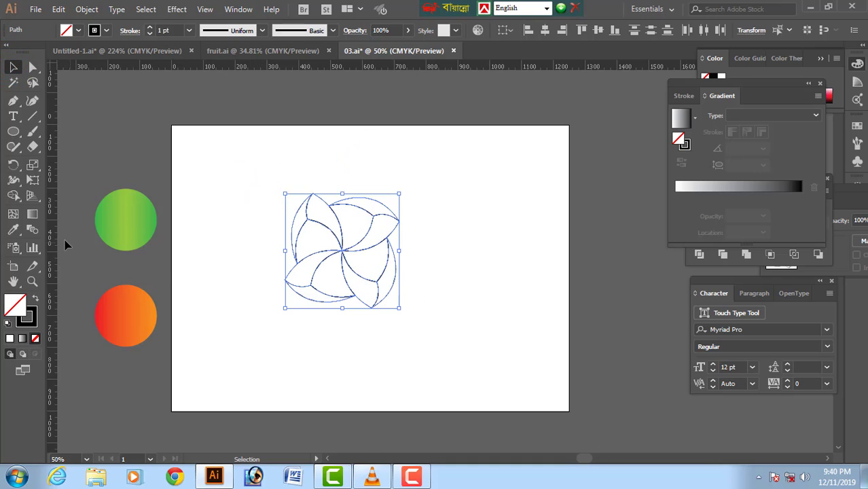
click(14, 230)
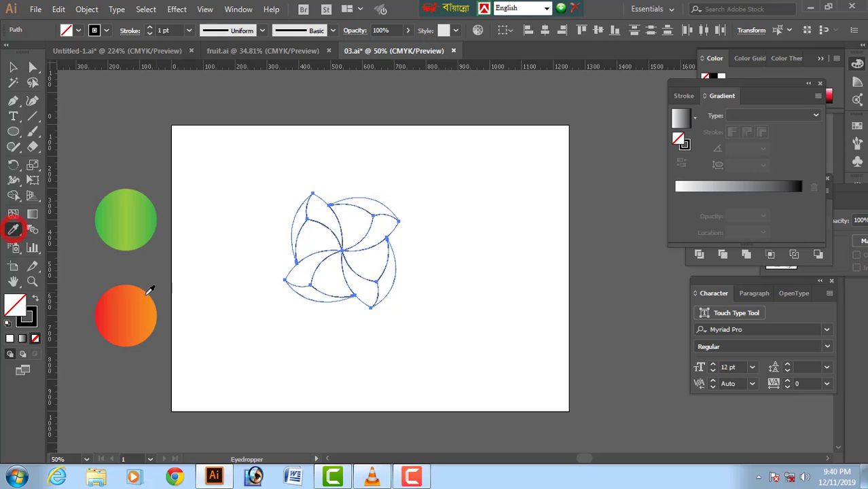
click(128, 295)
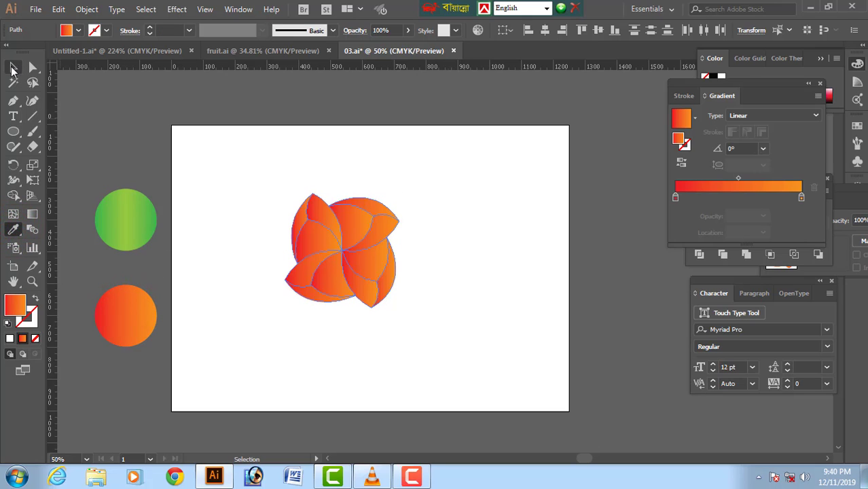
- Select the four outer crescents of the pinwheel and fill them with the green gradient sampled from the green circle
click(12, 68)
click(296, 149)
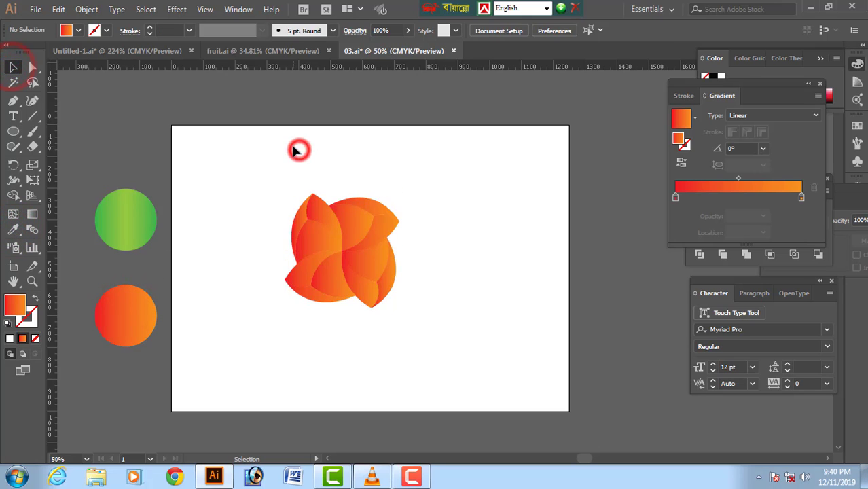
click(375, 202)
shift+click(296, 216)
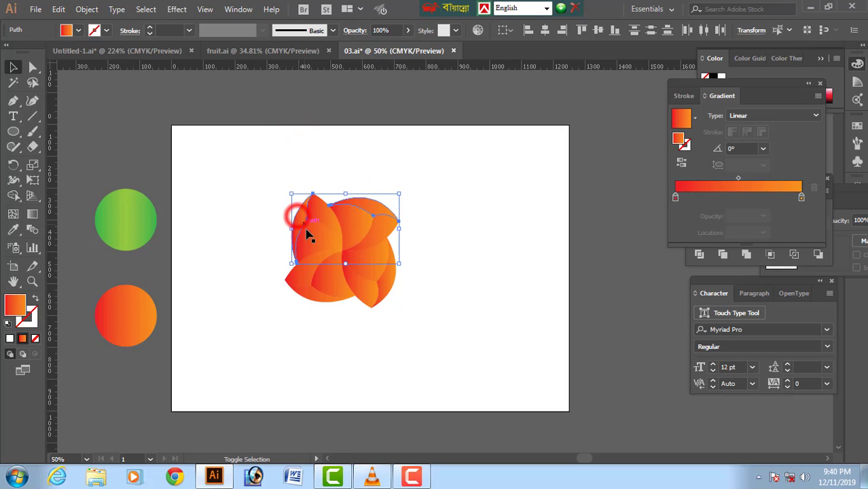
shift+click(309, 297)
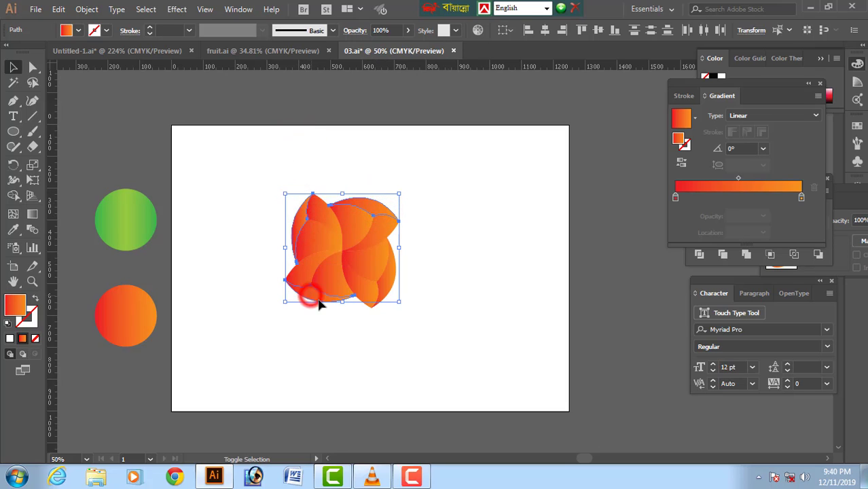
shift+click(383, 280)
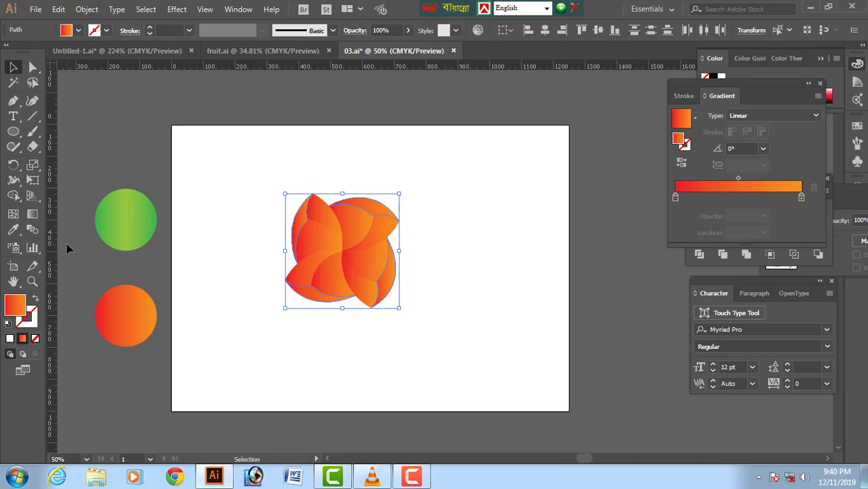
click(13, 231)
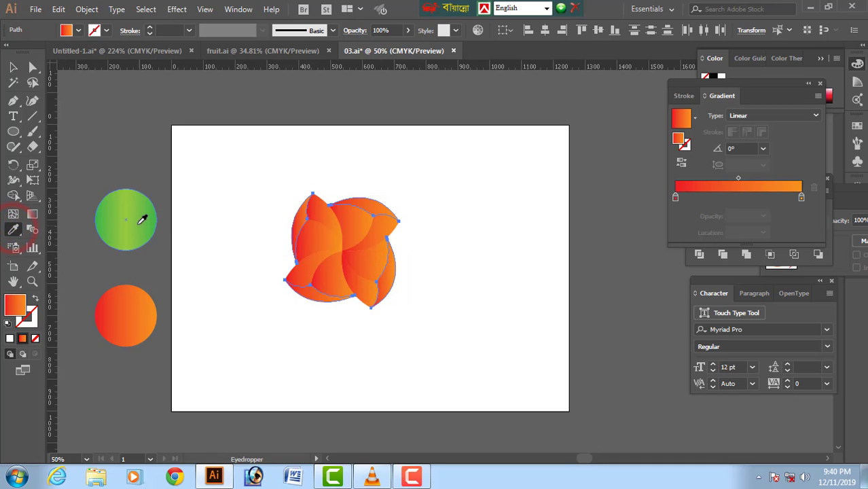
click(142, 219)
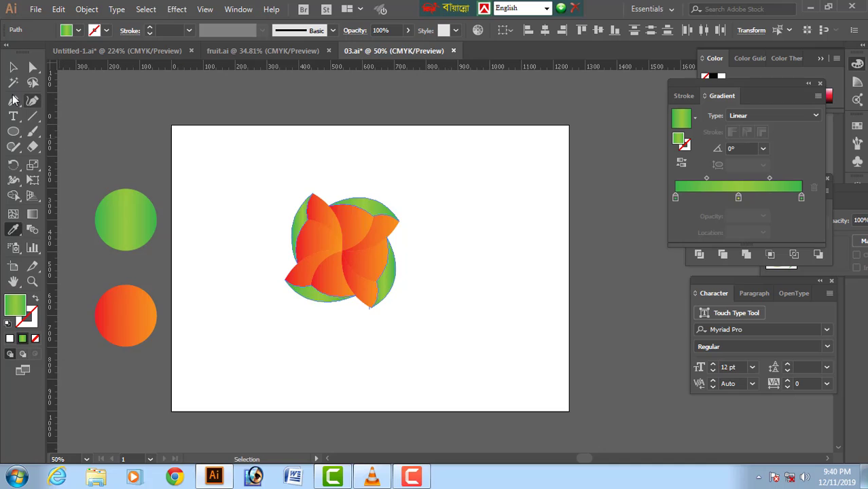
- Reverse the gradient of the left inner petal to run from orange to red, with the red stop at 100%
click(11, 66)
click(275, 138)
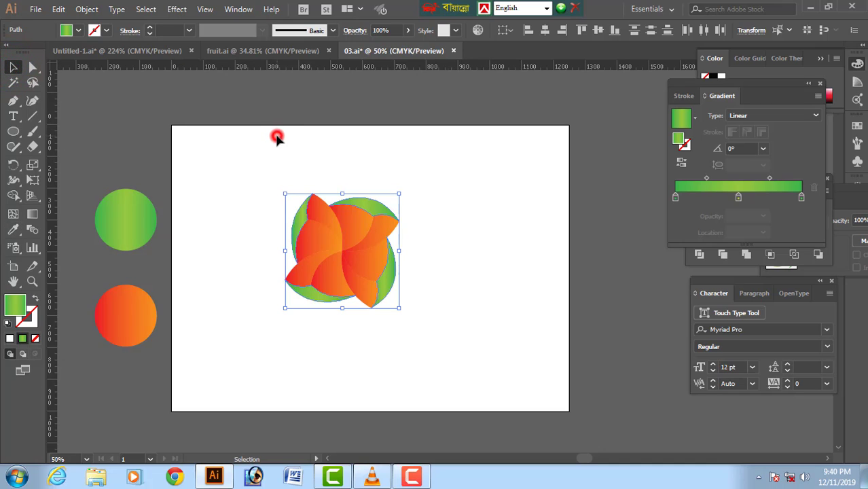
click(311, 238)
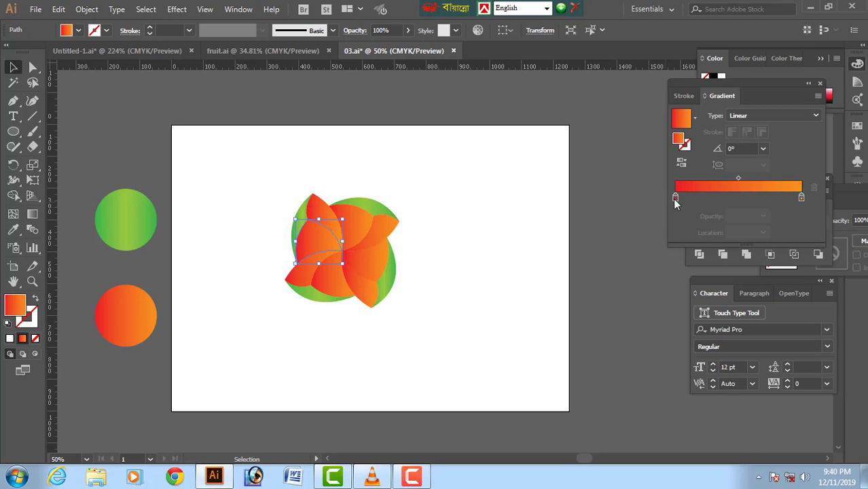
mouse_move(673, 198)
mouse_down()
mouse_move(764, 198)
mouse_move(671, 210)
mouse_up()
click(765, 198)
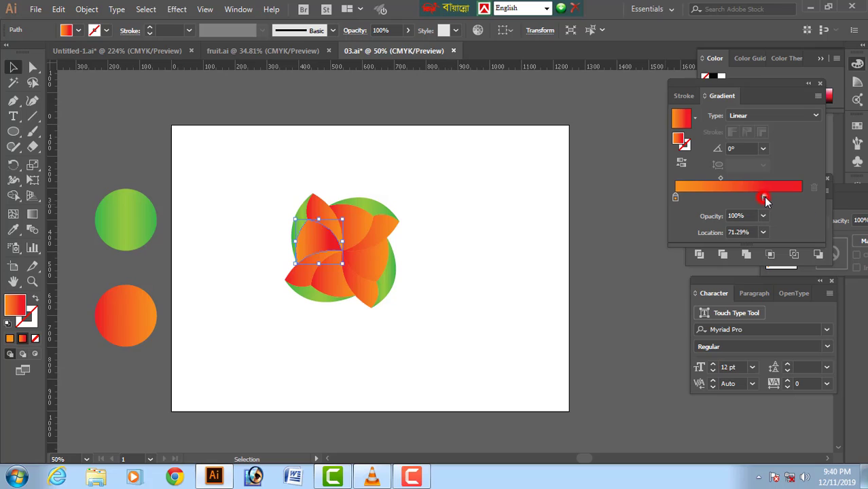
drag(801, 195, 802, 197)
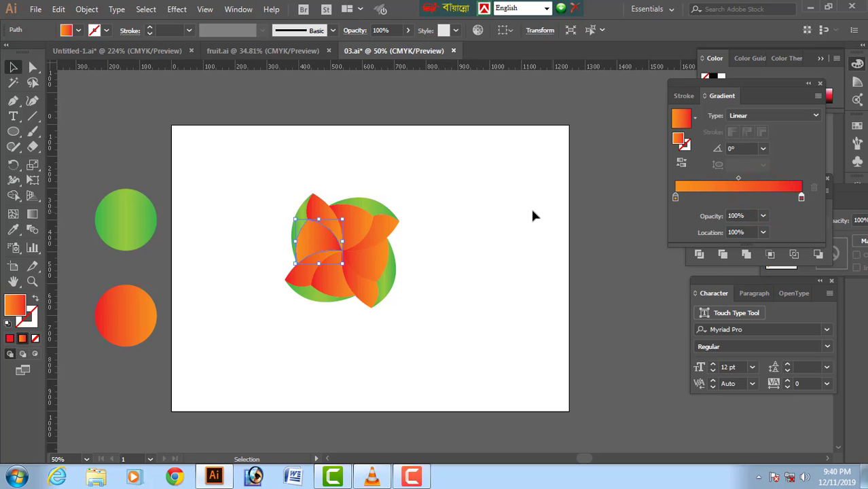
click(504, 186)
- Reverse the gradient of the right inner petal to run from orange to red, with the red stop at 100%
click(383, 258)
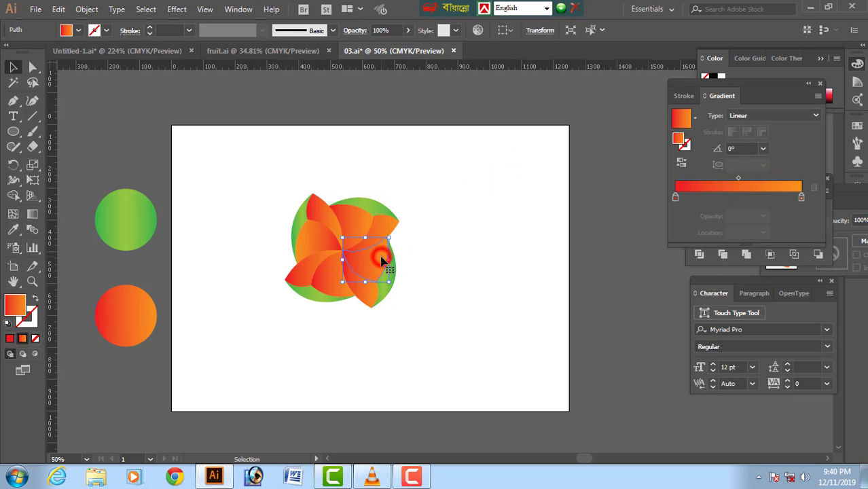
drag(675, 197, 812, 196)
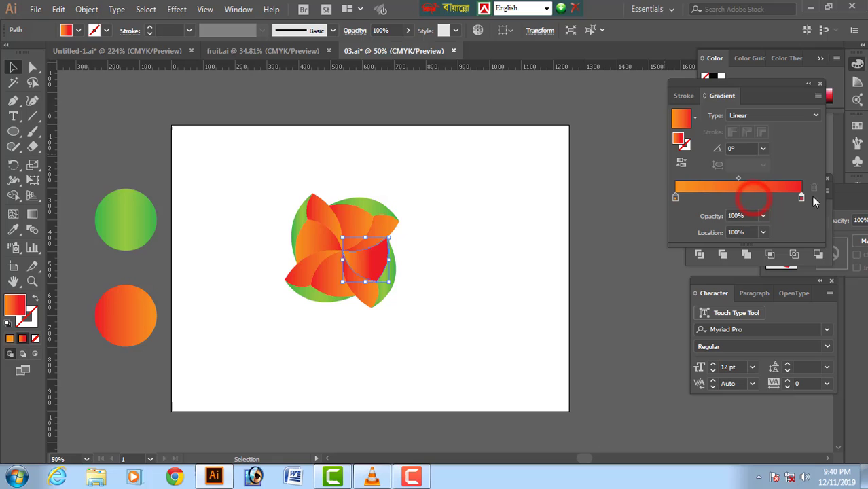
click(527, 204)
drag(493, 201, 483, 203)
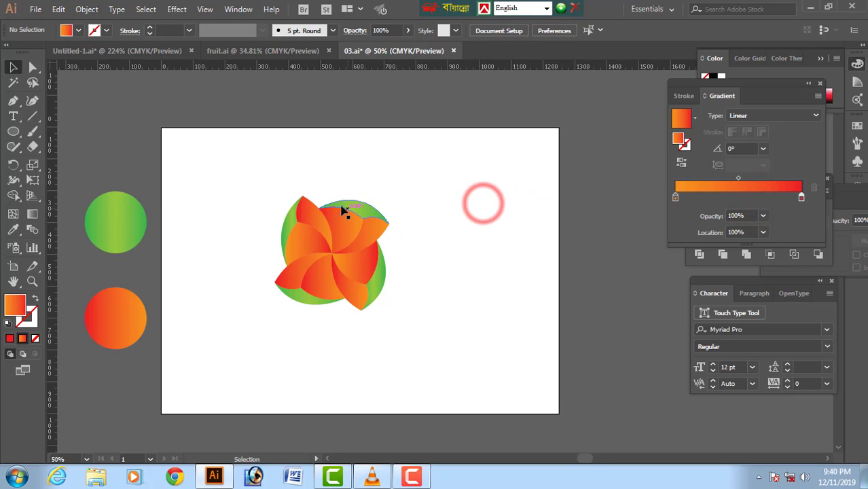
drag(366, 246, 511, 358)
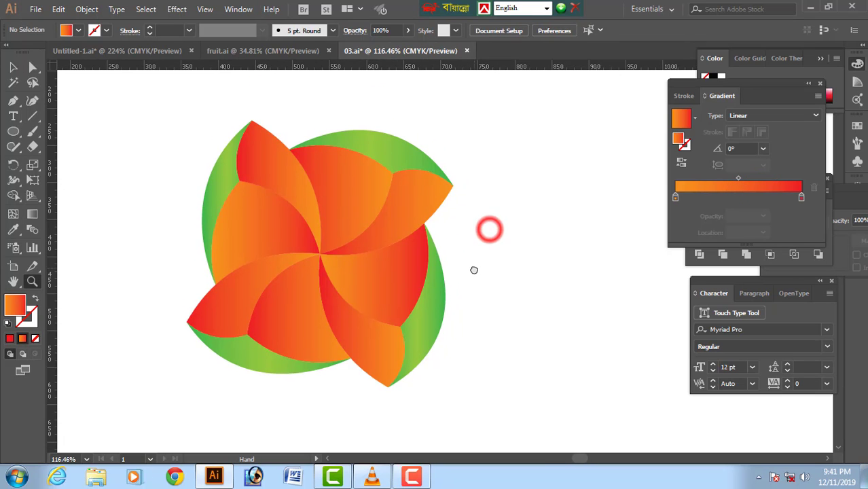